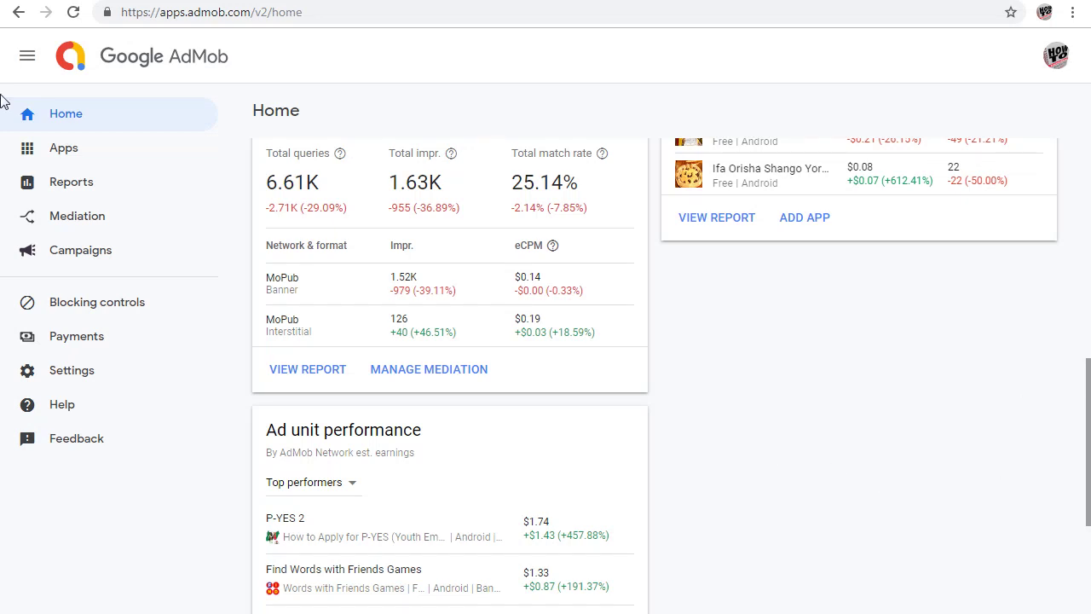
- Move between the Google results and the AdMob Home dashboard, scrolling its performance cards
key("alt+Left")
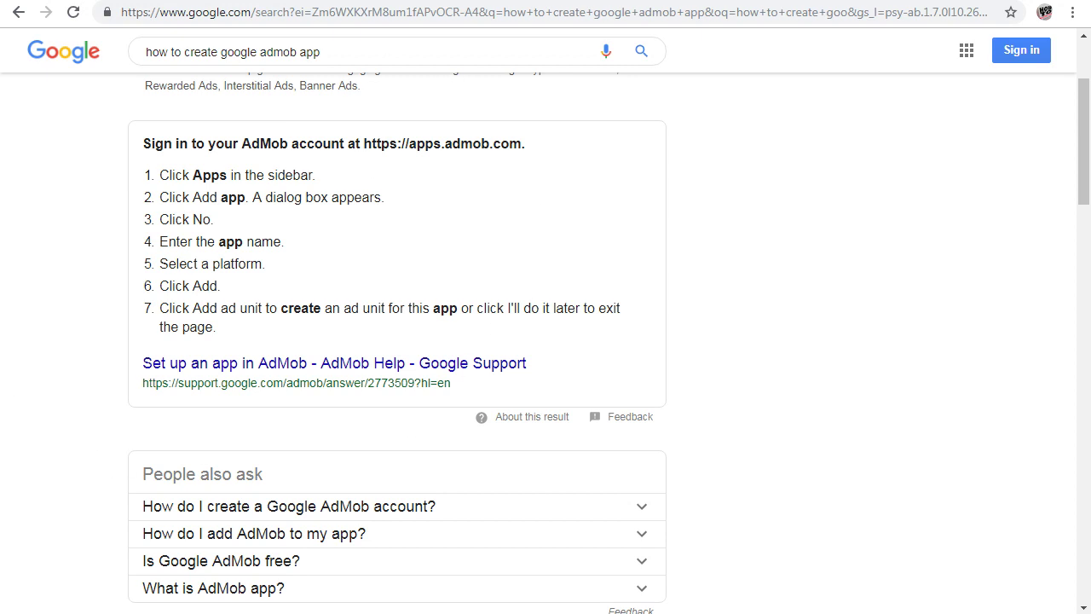
key("alt+Right")
key("alt+Left")
scroll(1027, 296, "up", 2)
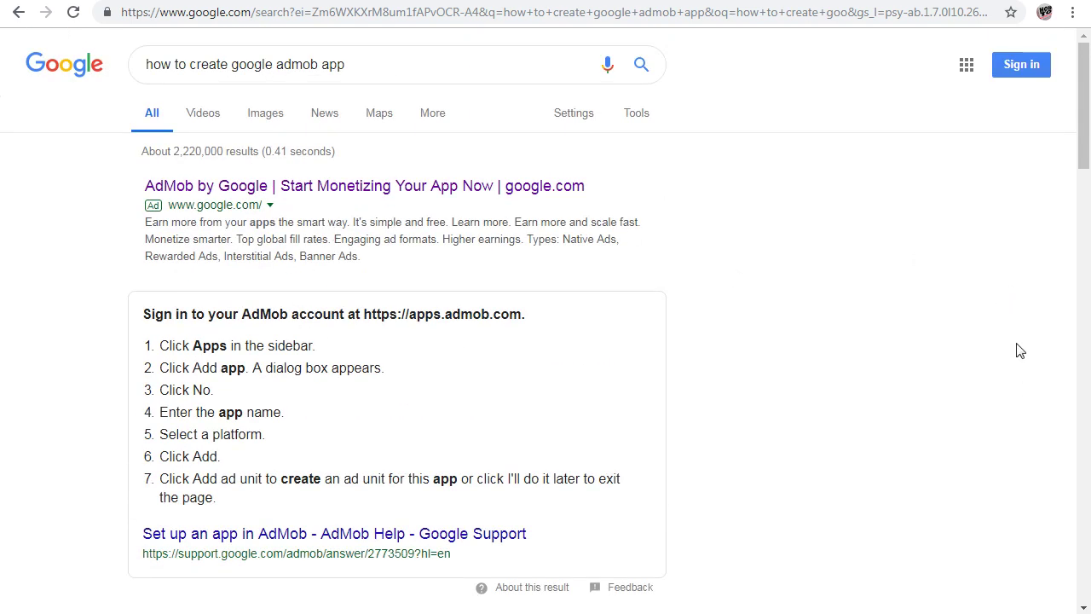
scroll(1020, 351, "down", 1)
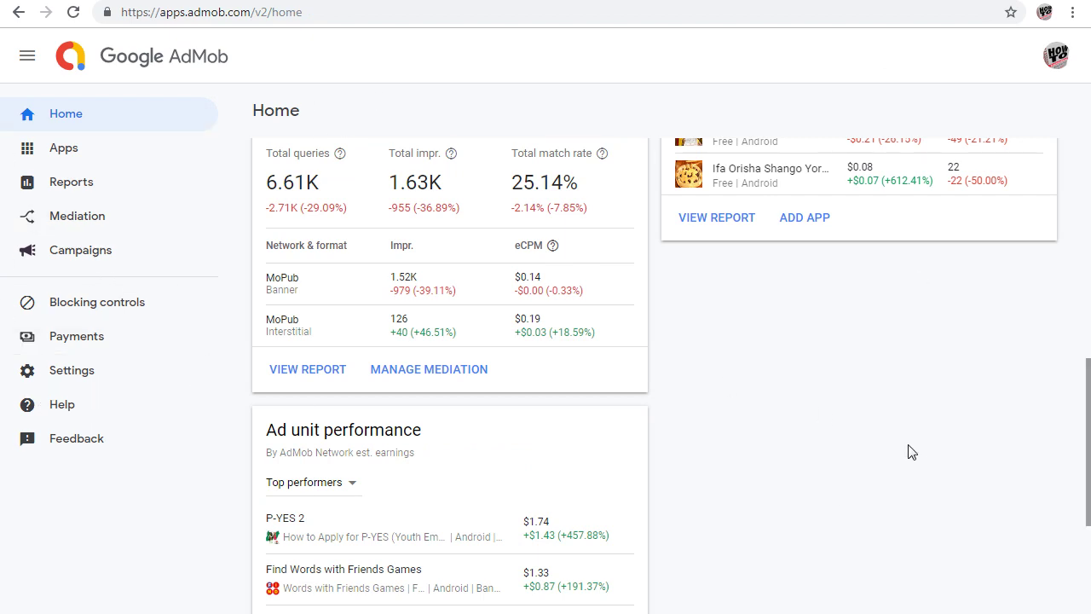
scroll(1002, 427, "down", 3)
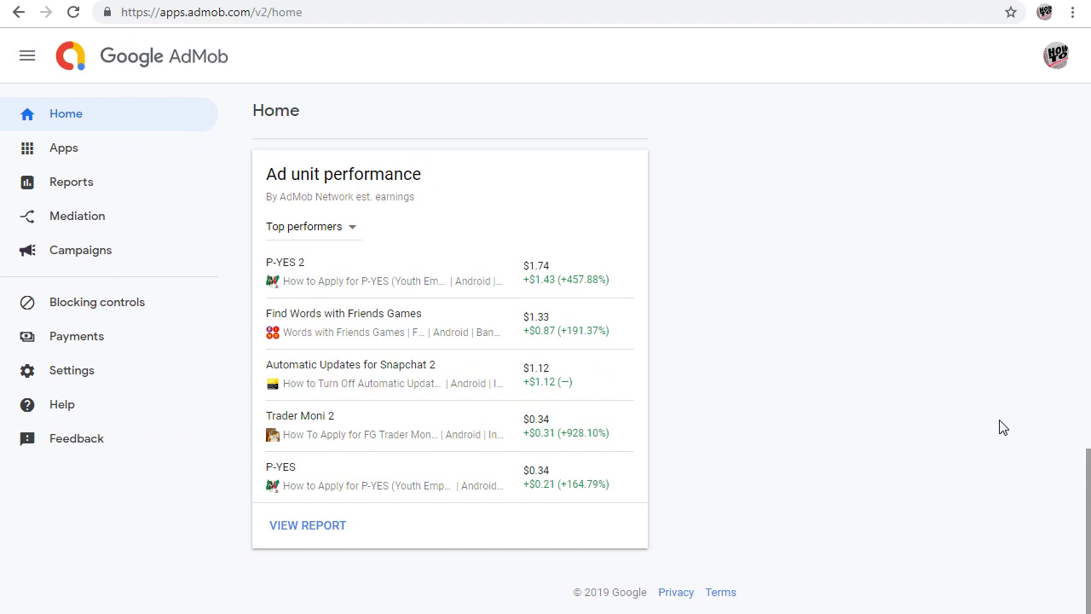
scroll(1068, 409, "up", 3)
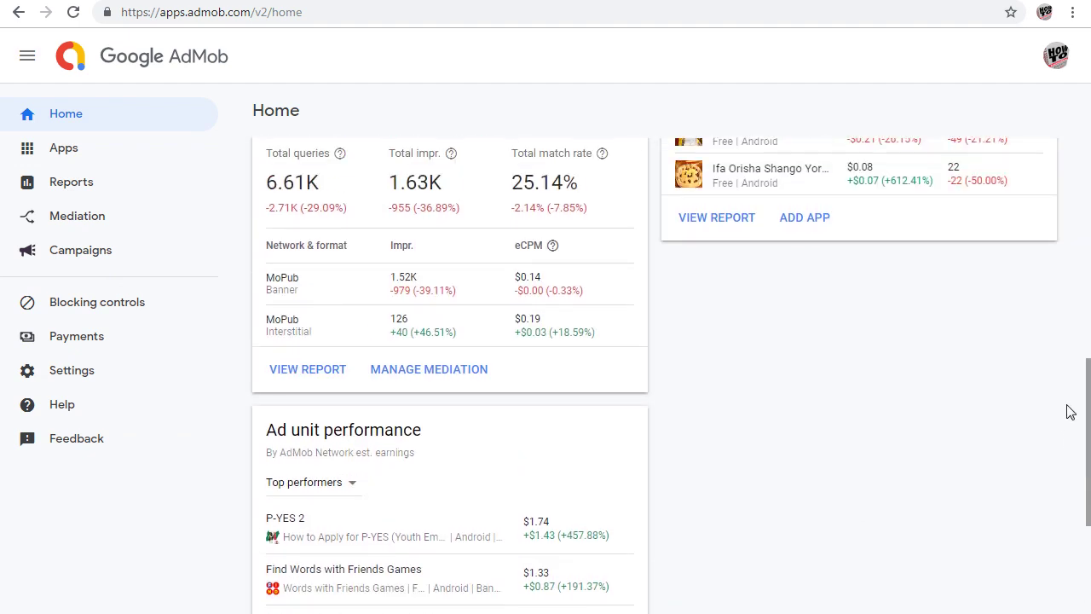
scroll(1068, 410, "down", 3)
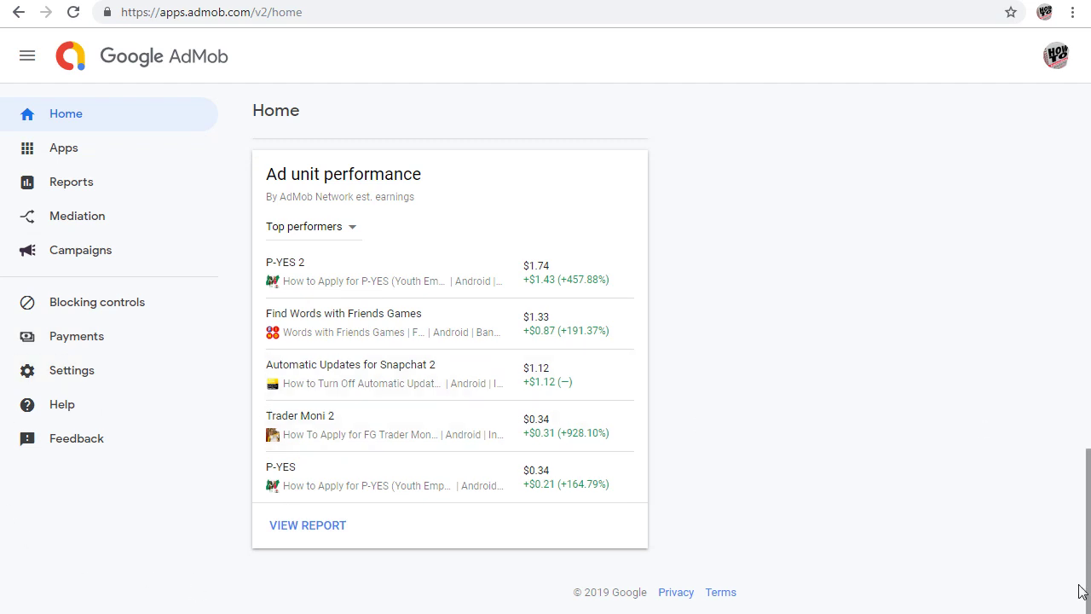
- Open and close the account's app list from the app picker several times
left_click(69, 156)
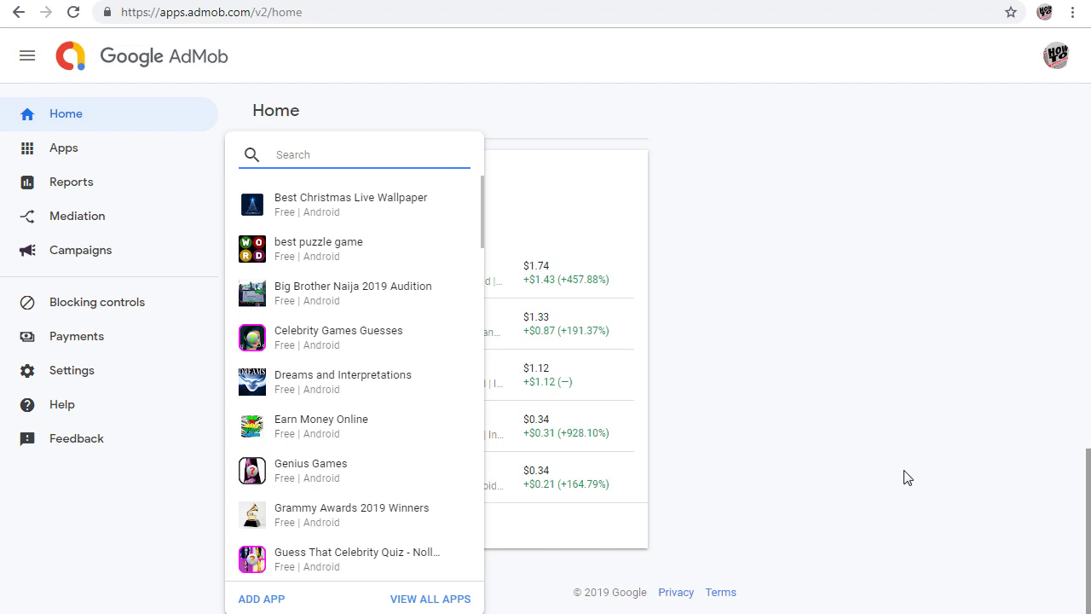
left_click(88, 511)
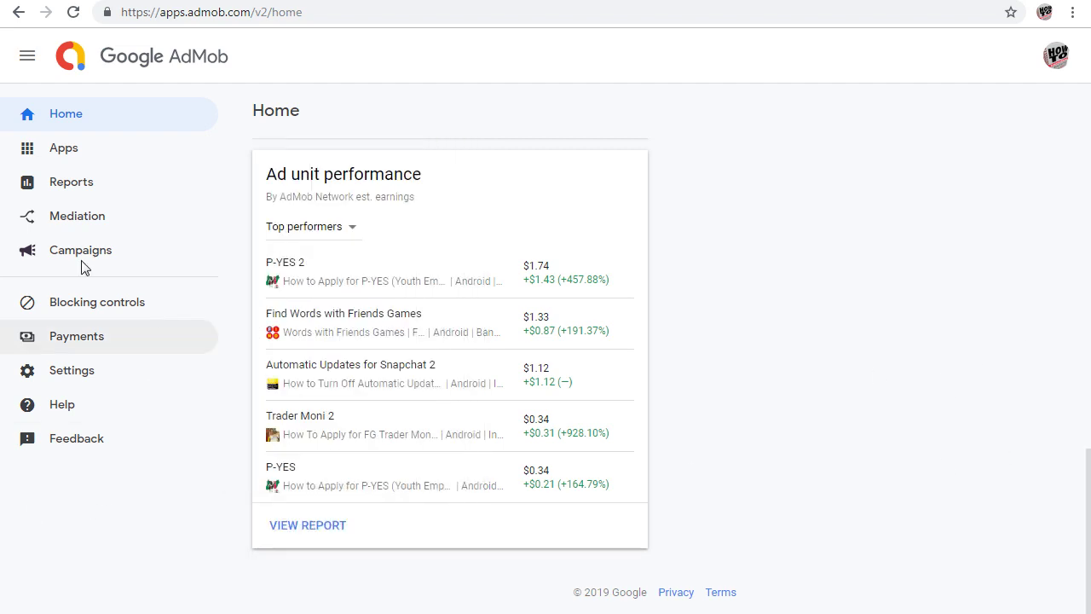
left_click(69, 156)
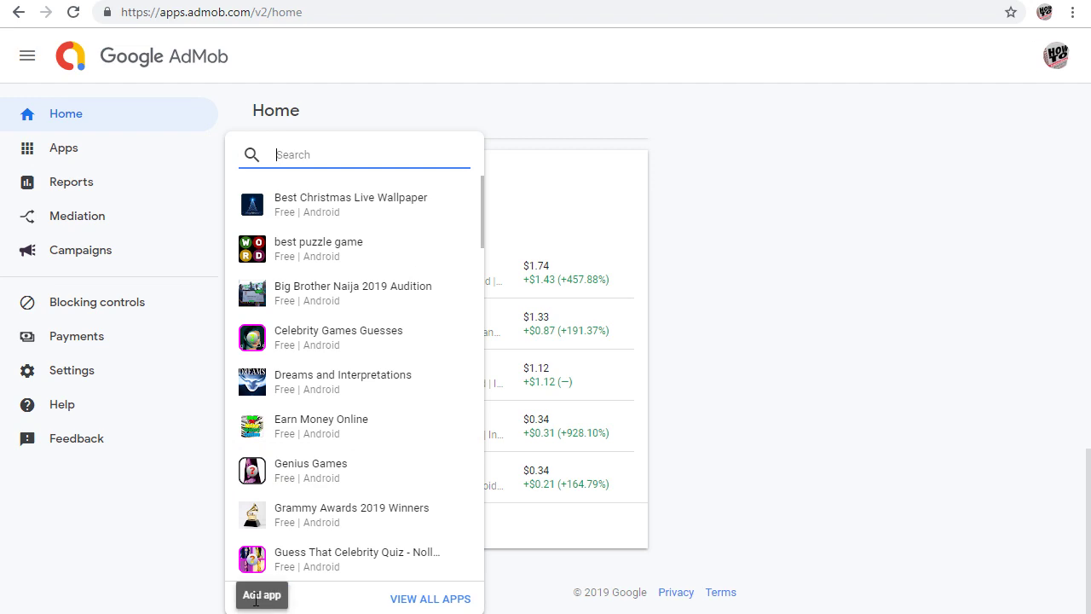
left_click(129, 567)
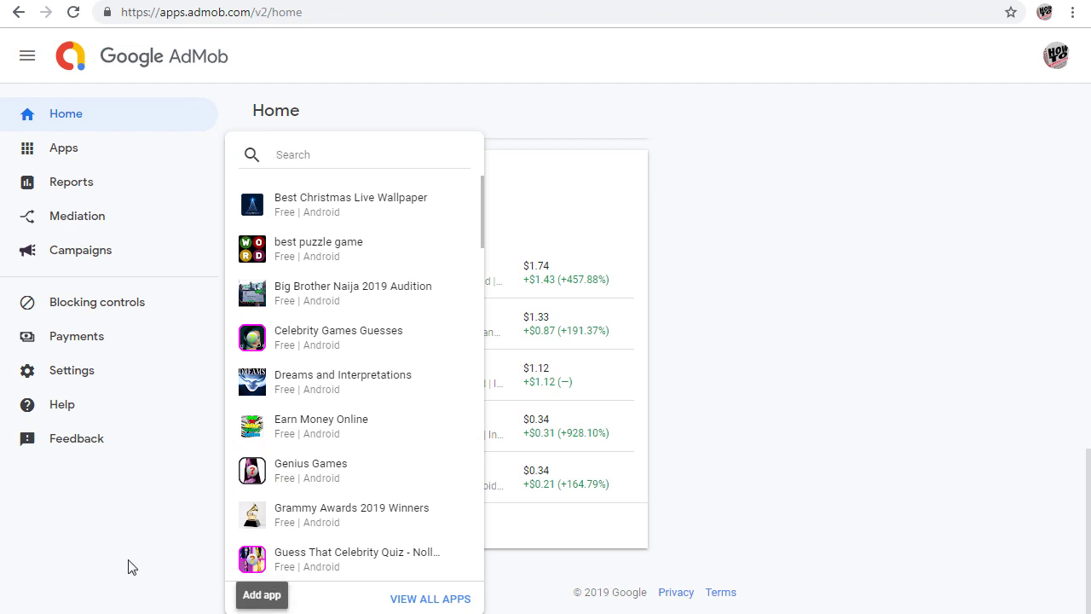
left_click(75, 159)
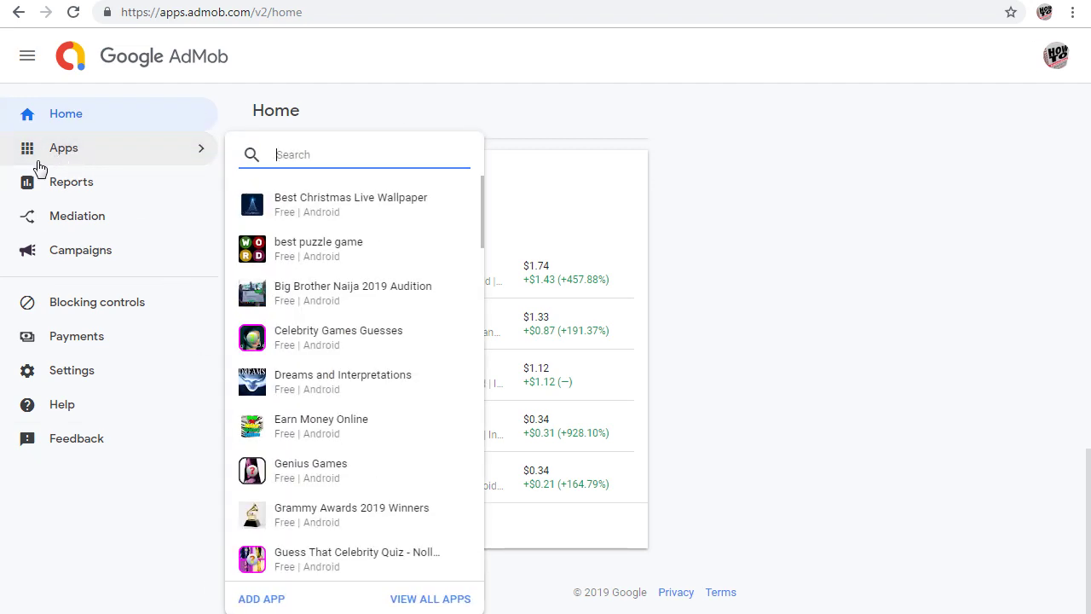
left_click(113, 578)
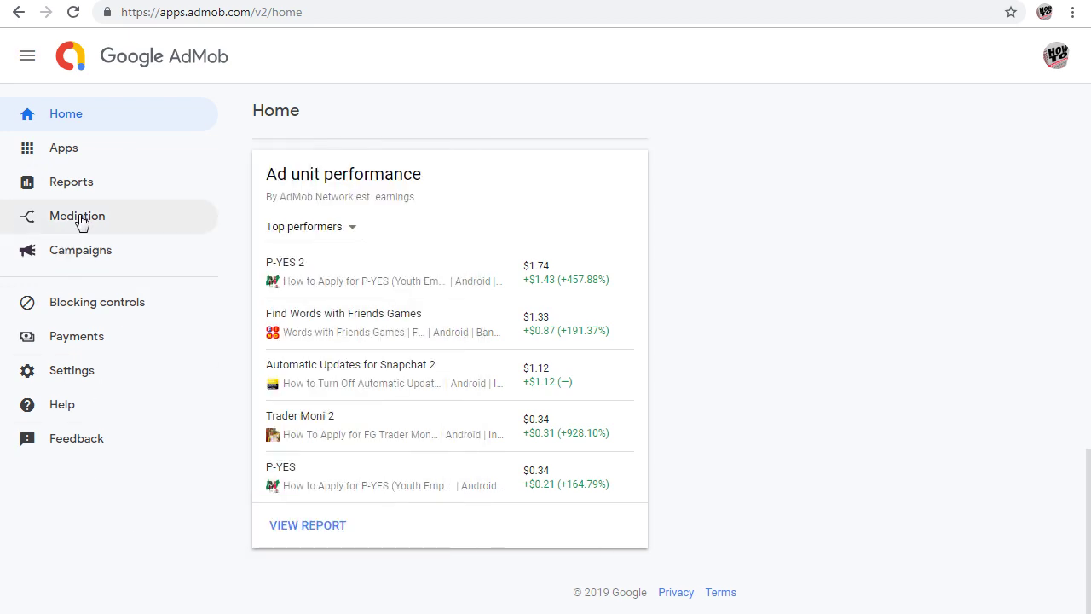
- Choose ADD APP from the Home page and the app picker, then scroll the dashboard
scroll(901, 312, "up", 2)
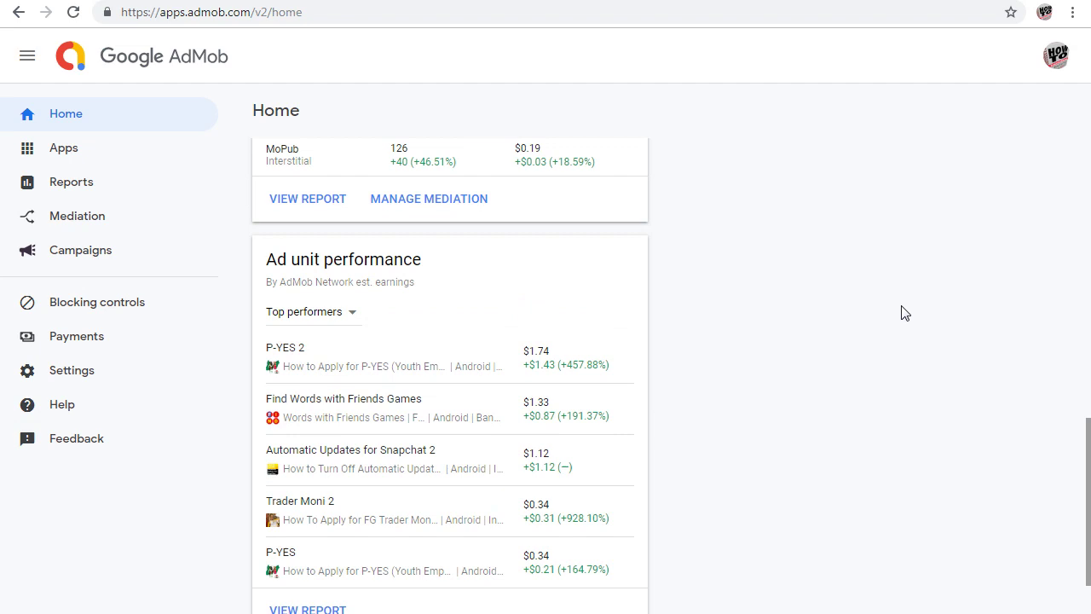
scroll(927, 300, "up", 1)
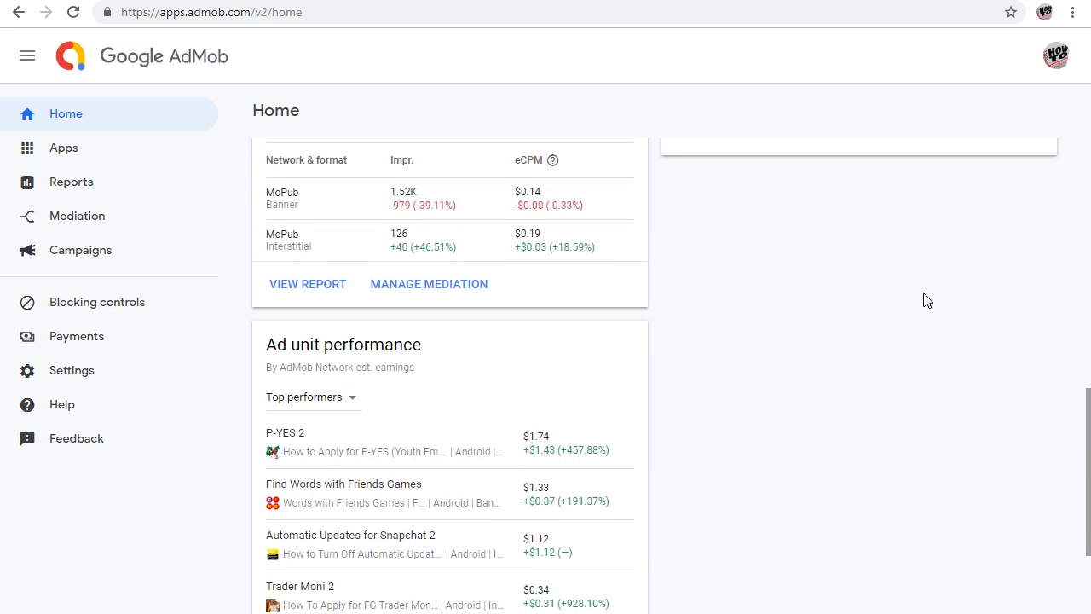
scroll(928, 300, "up", 1)
left_click(794, 221)
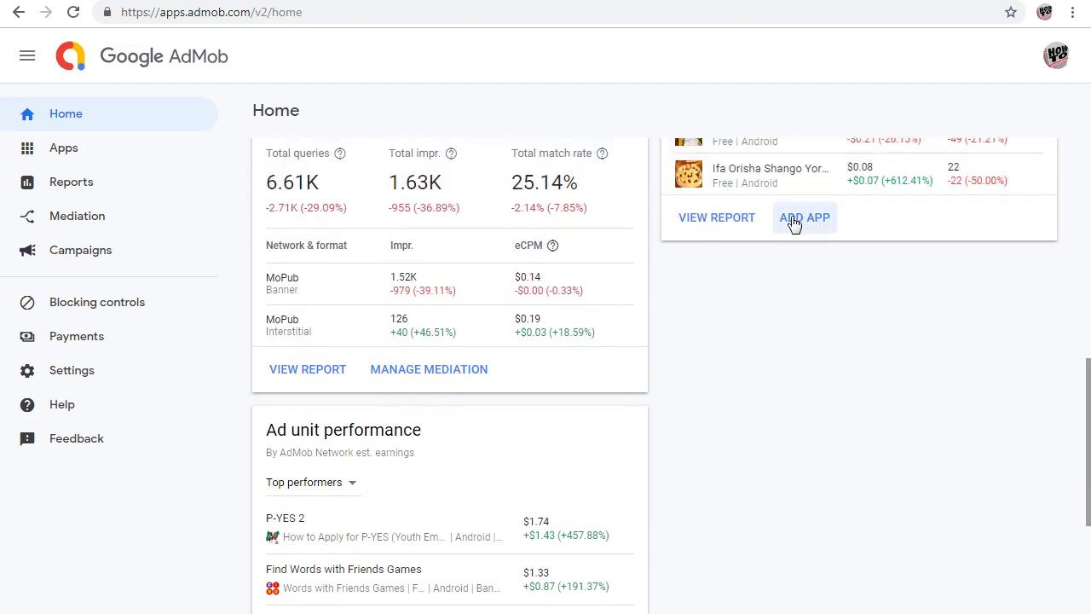
left_click(68, 153)
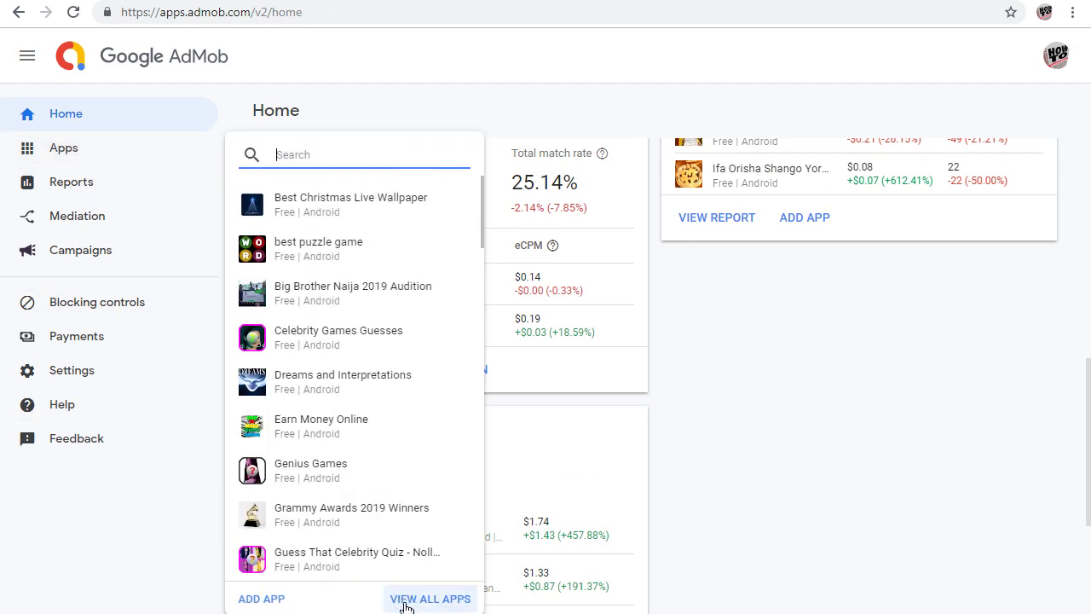
left_click(264, 600)
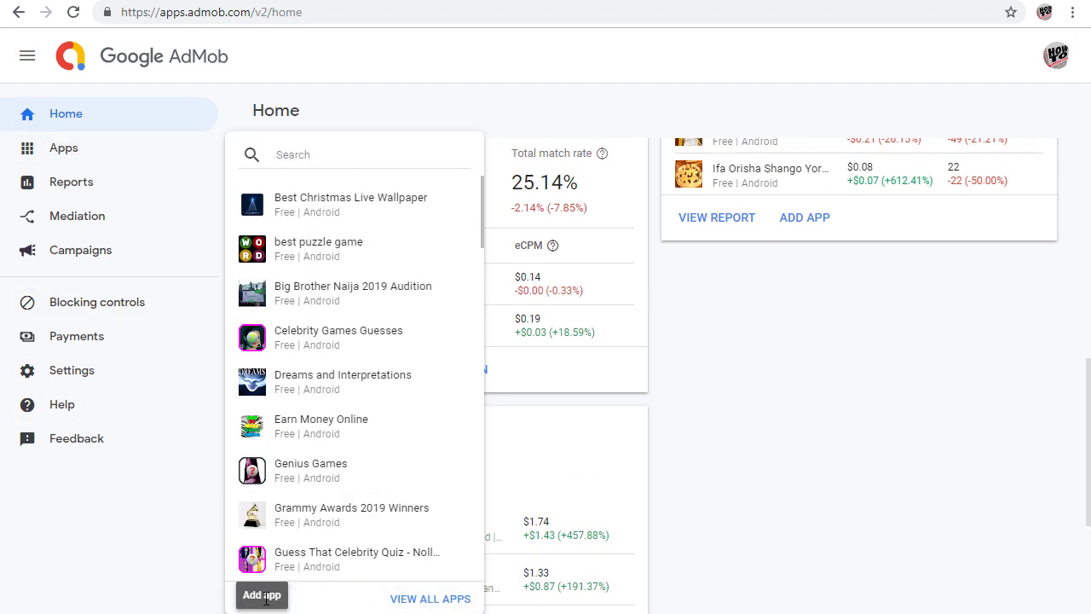
left_click(98, 155)
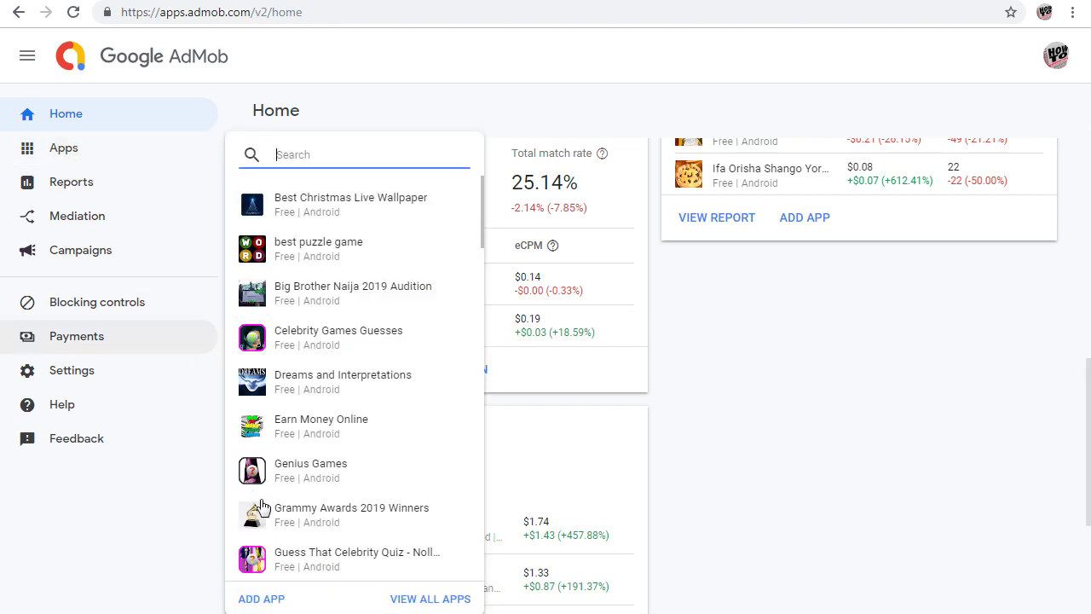
left_click(263, 600)
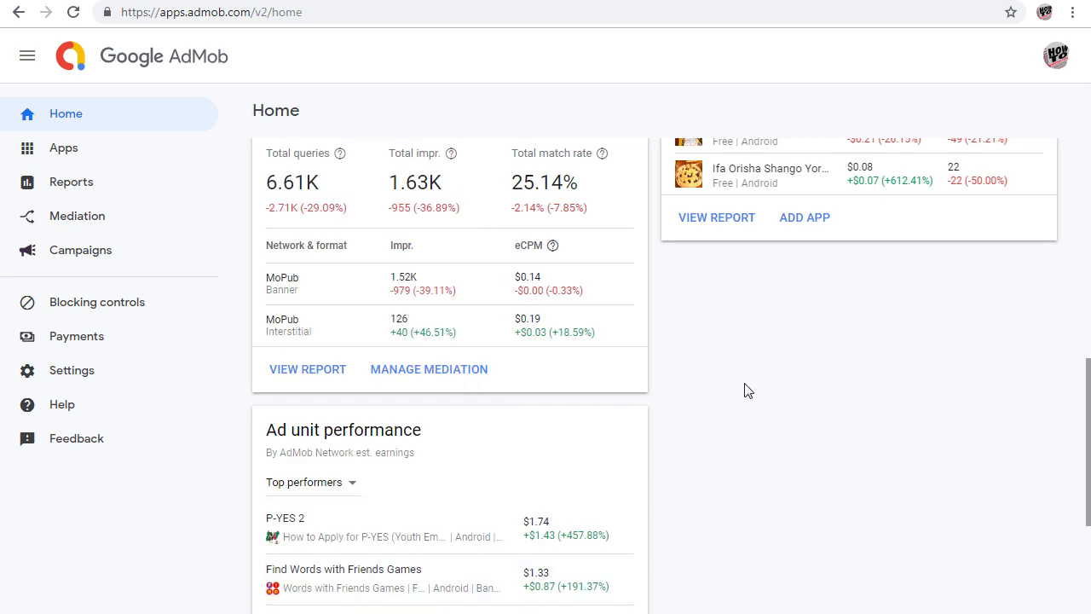
scroll(962, 448, "up", 3)
scroll(967, 453, "down", 4)
scroll(967, 444, "up", 2)
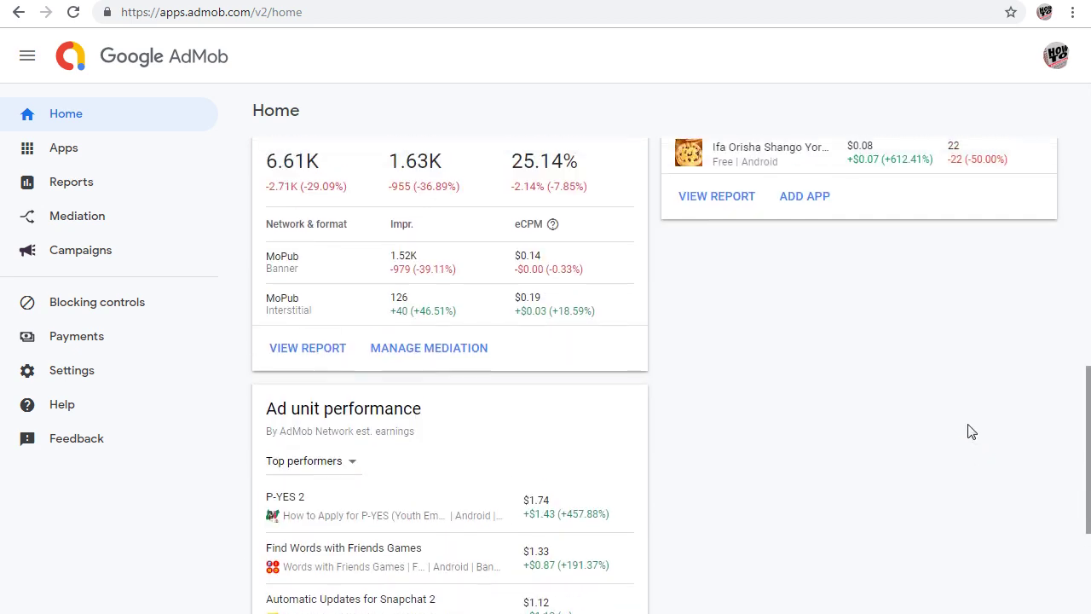
- Begin ADD APP and answer NO to whether it is on Google Play or the App Store
left_click(806, 305)
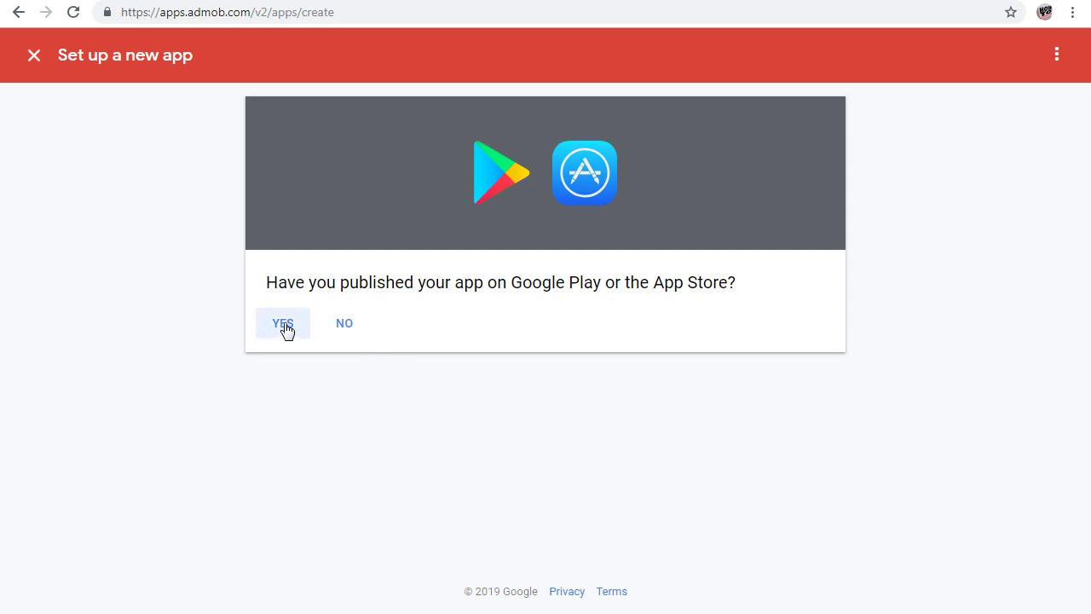
left_click(346, 324)
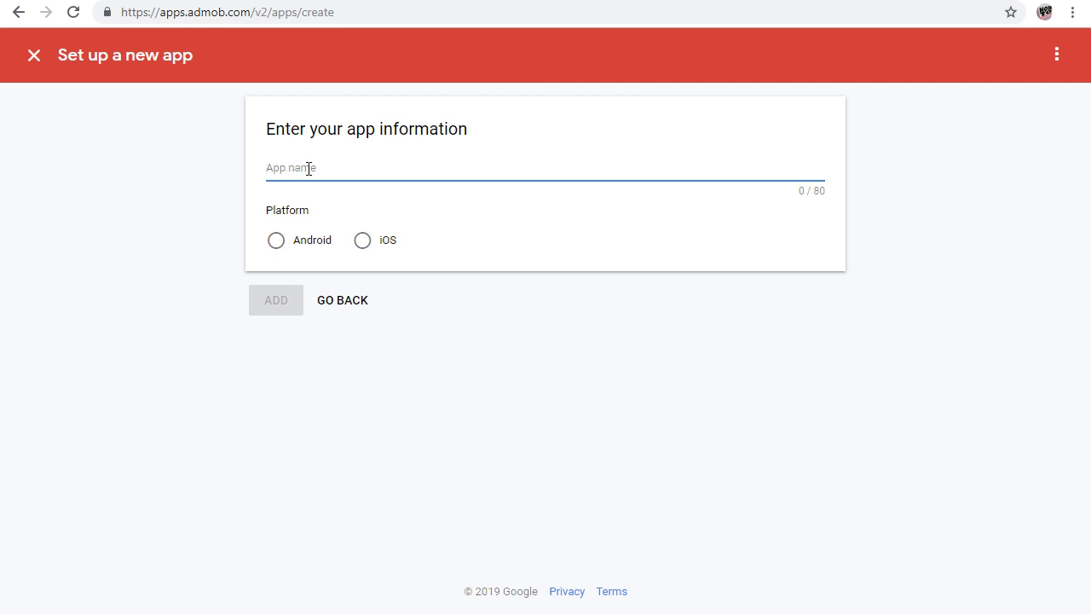
- Name the app 'sjsjssjssjs', set its platform to Android, and add it
type("sjsjssjssjs")
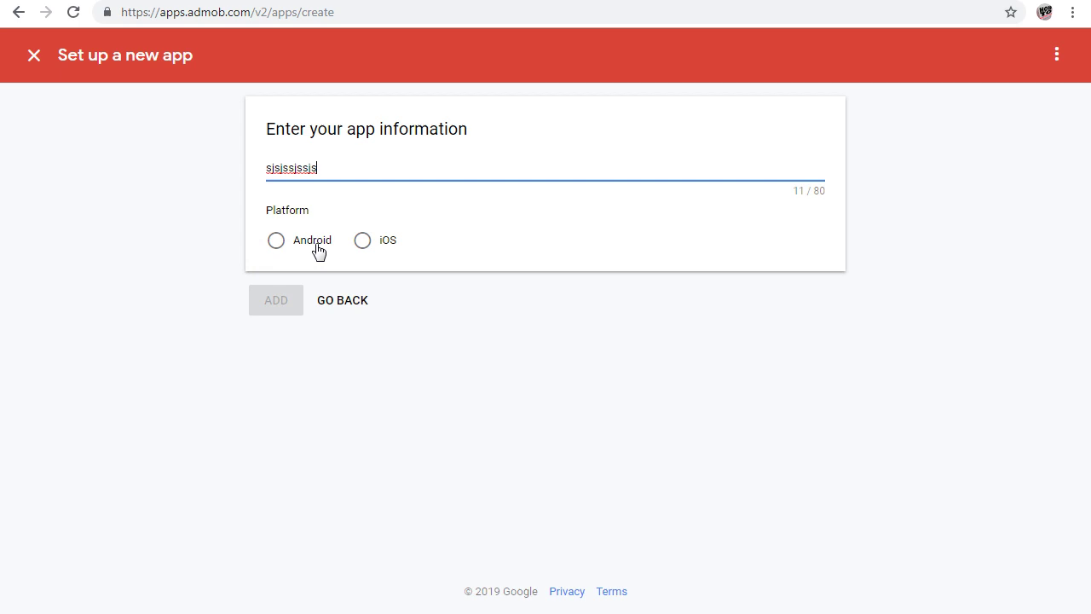
left_click(365, 243)
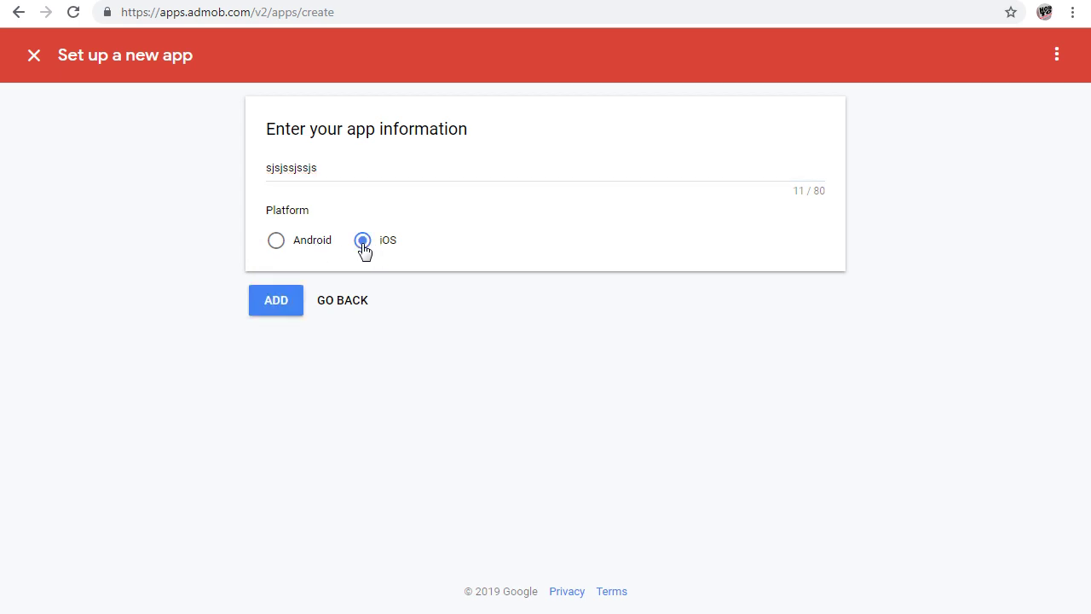
left_click(277, 246)
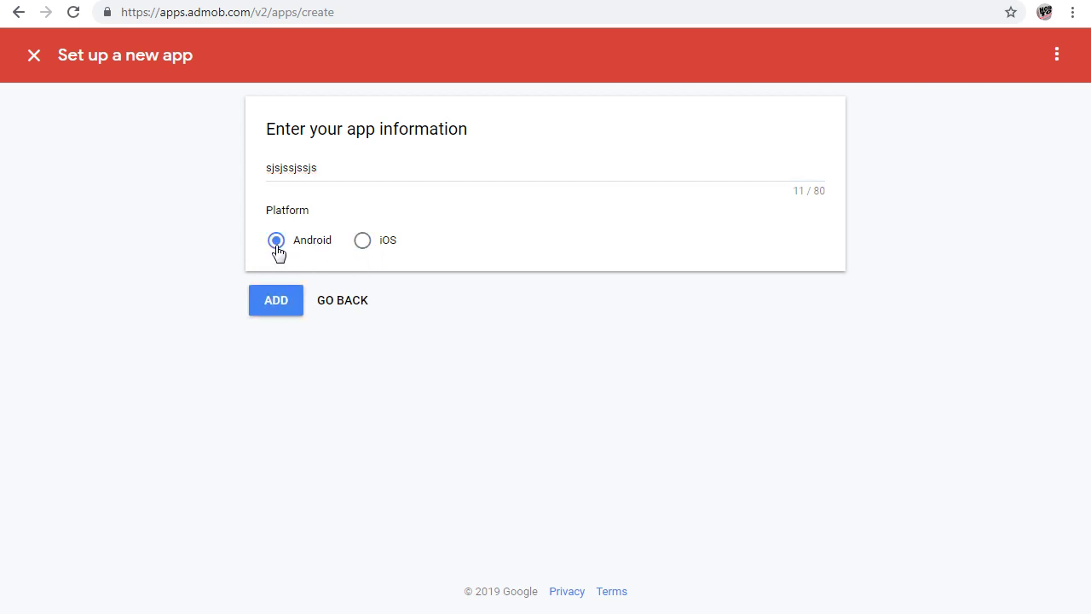
left_click(286, 316)
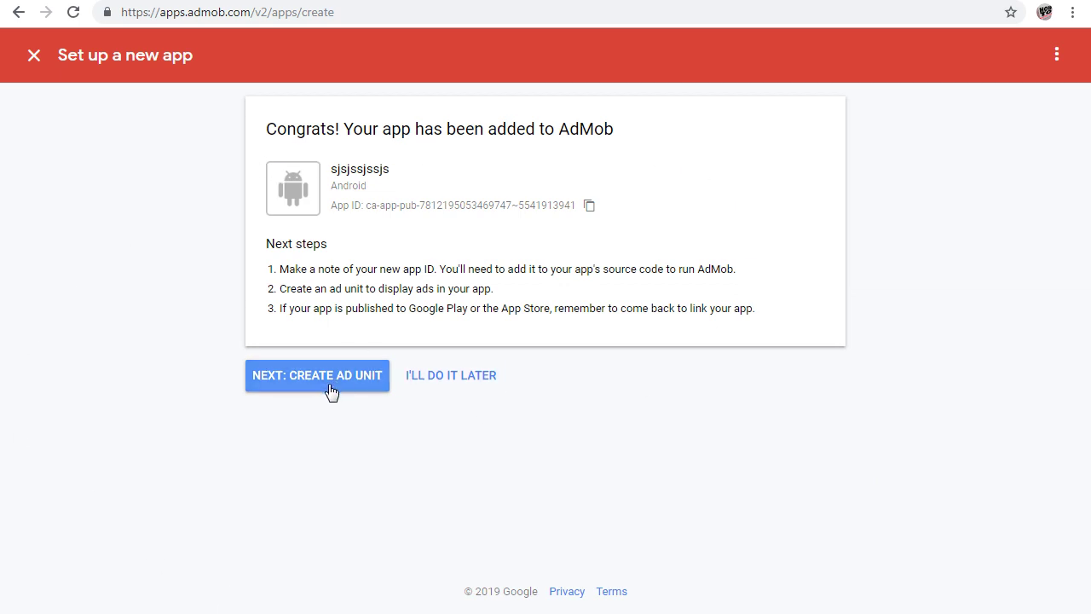
- Go back to the Home page and choose ADD APP on the Apps card
left_click(19, 12)
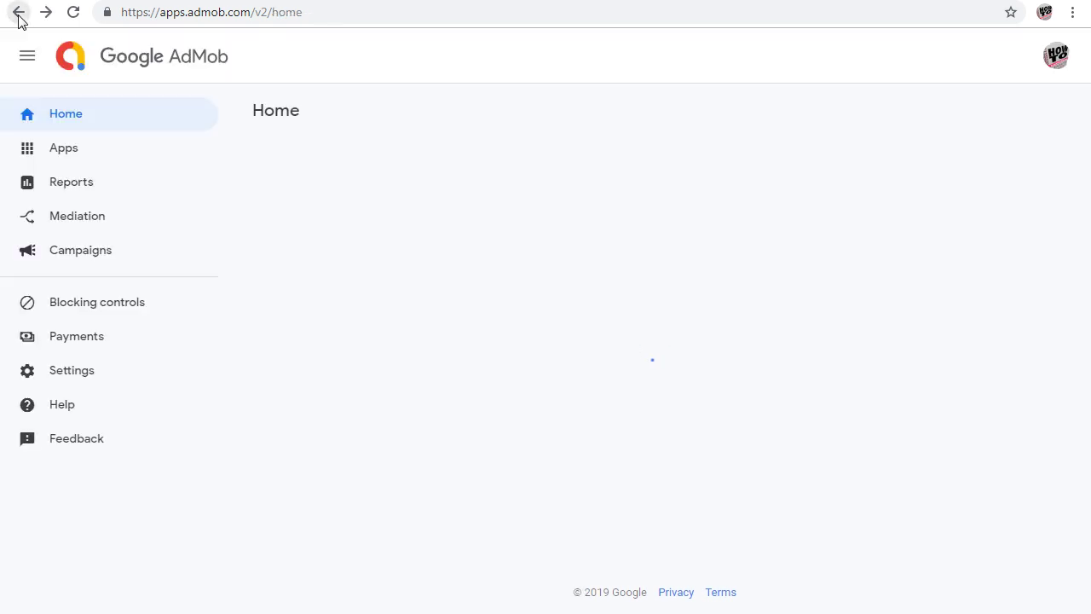
scroll(938, 336, "down", 9)
scroll(942, 333, "up", 2)
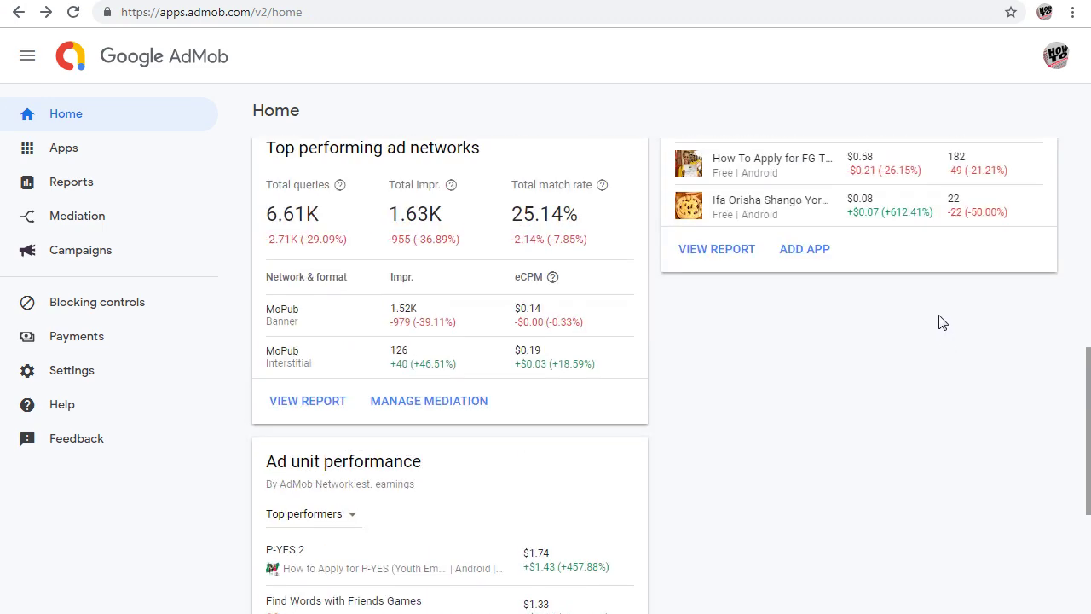
left_click(793, 252)
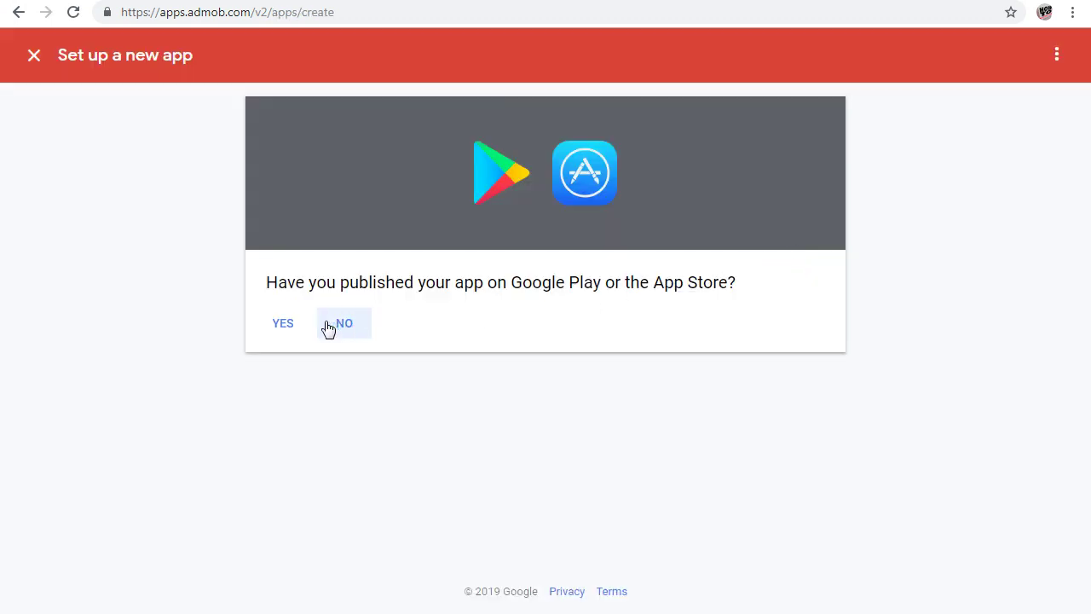
- Answer YES to published and search the store for 'how to speak french'
left_click(283, 329)
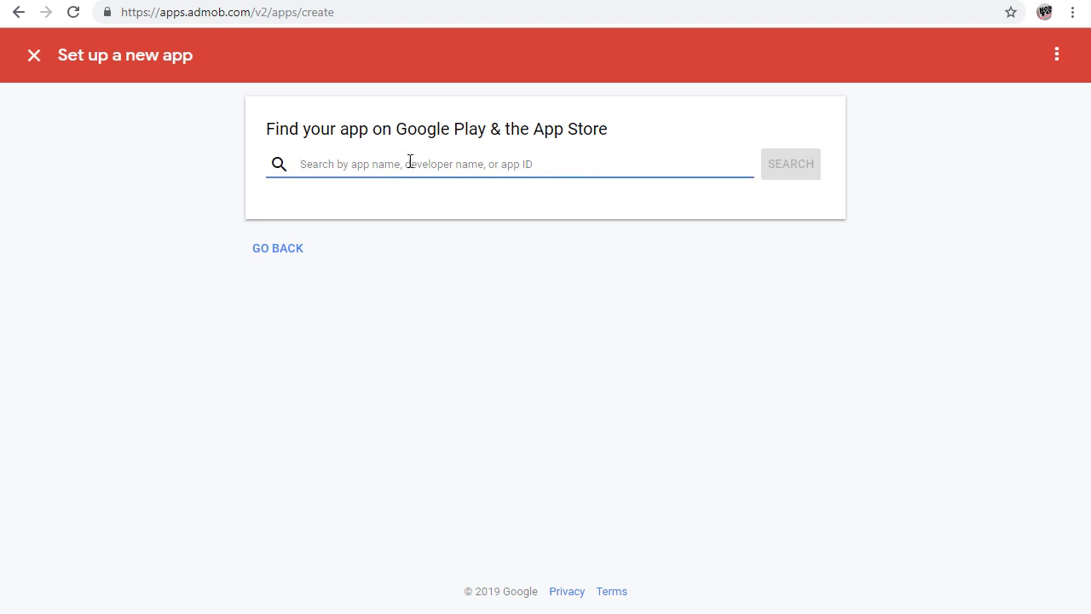
type("how to speak french")
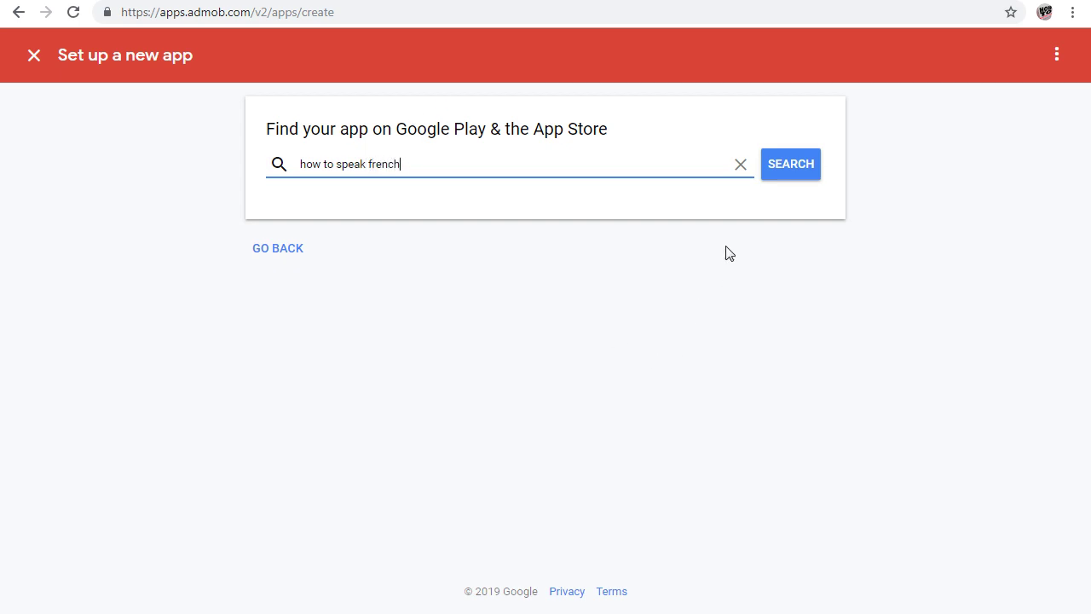
left_click(782, 168)
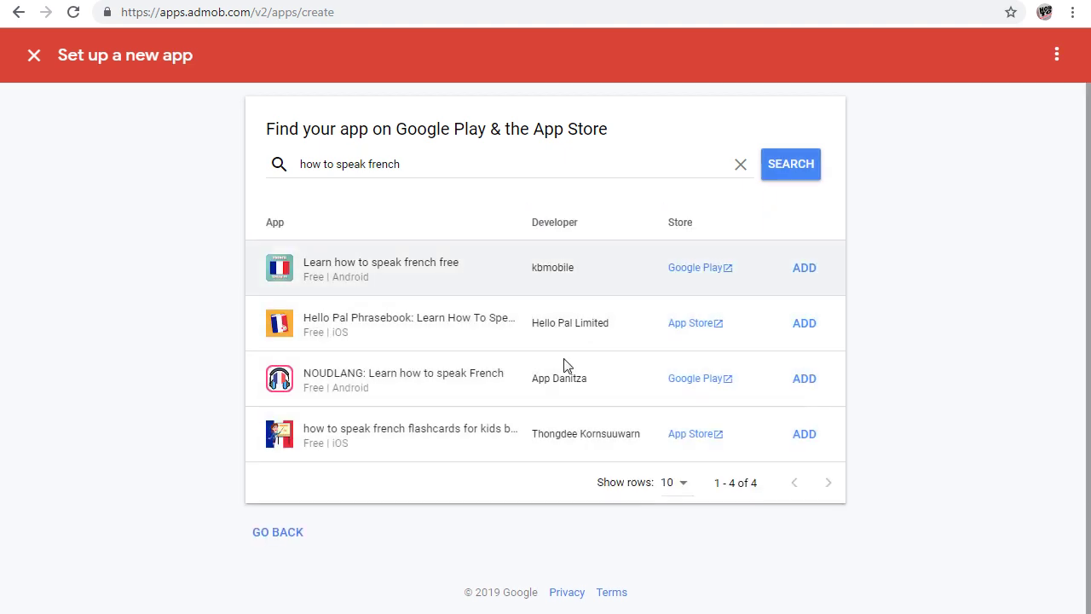
- Add 'Learn how to speak french free' from the first result, then go back
left_click(801, 274)
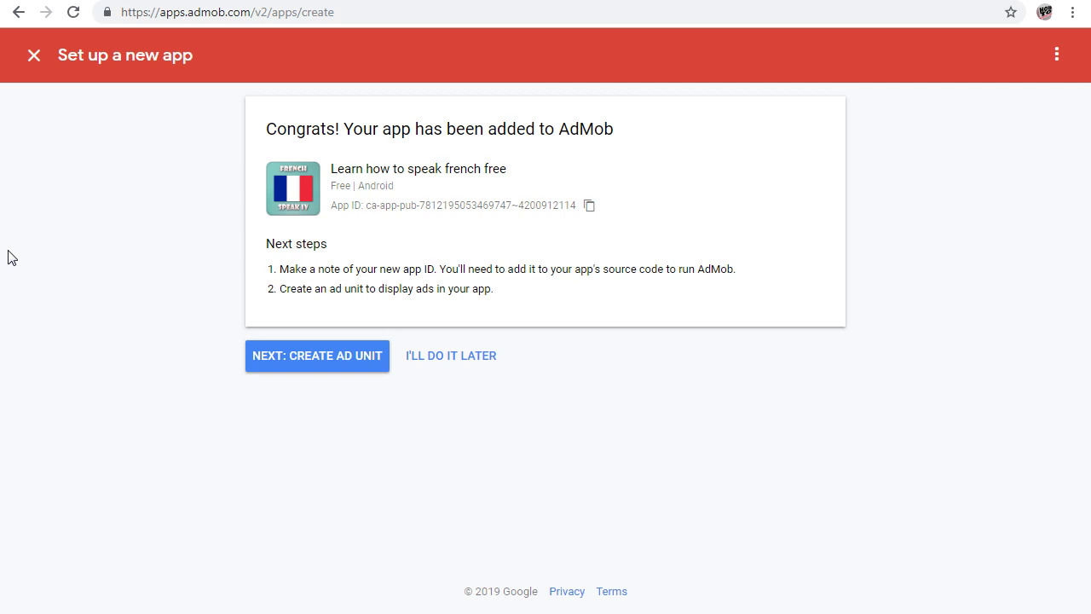
left_click(19, 12)
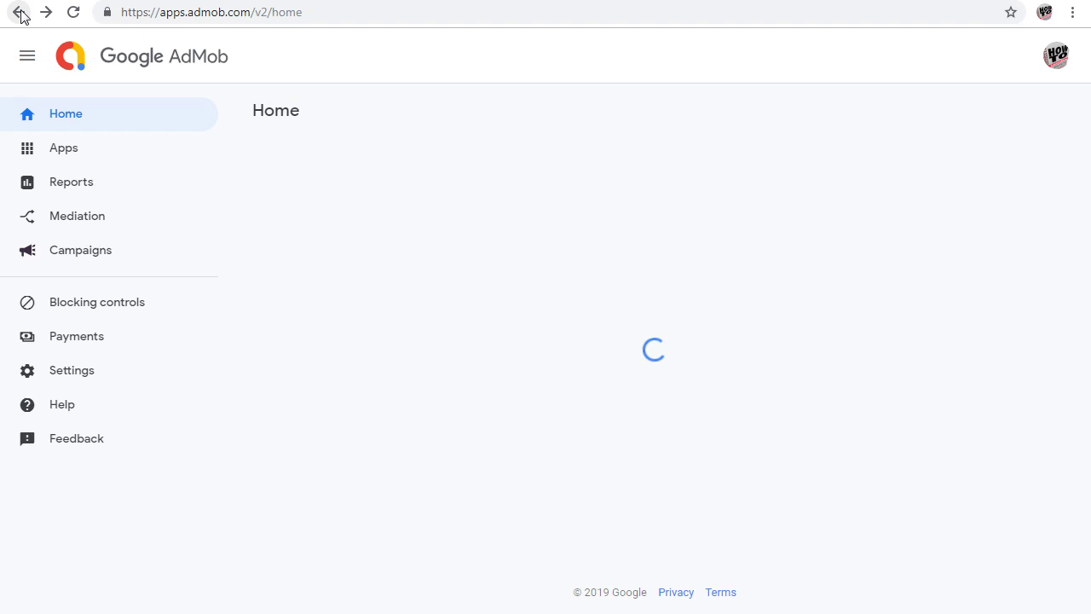